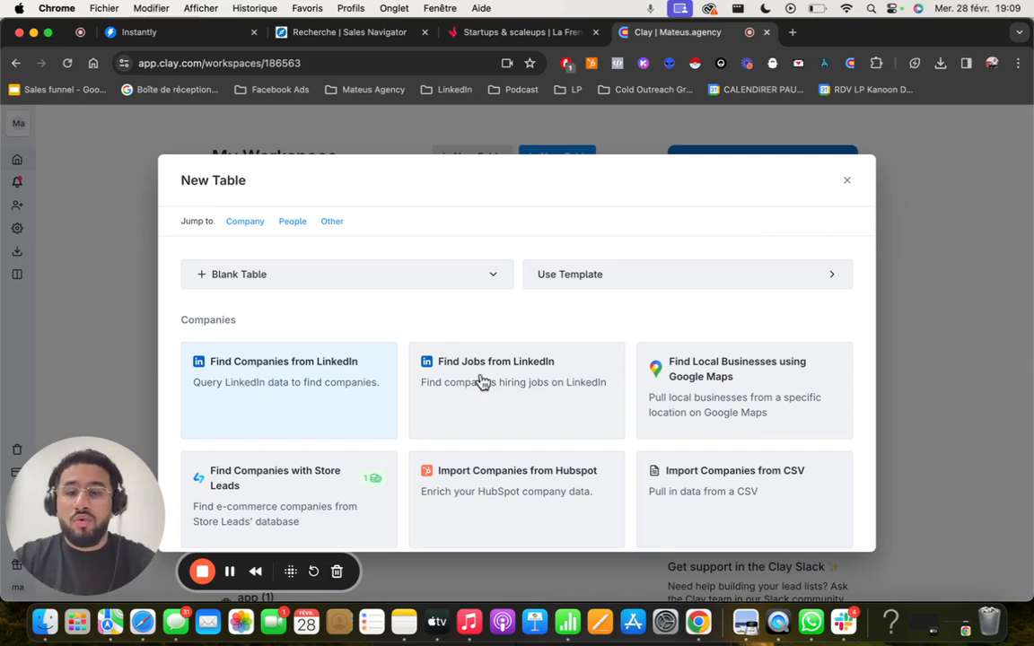
- Create a new table by finding jobs from LinkedIn and include the job title Account Executive
scroll(522, 404, "down", 2)
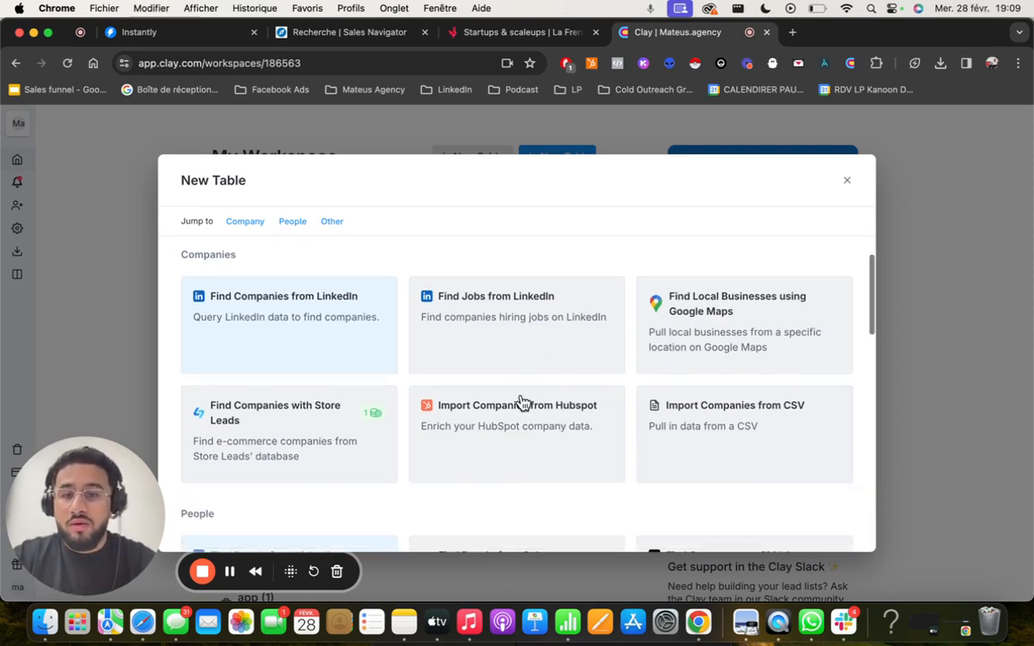
left_click(530, 333)
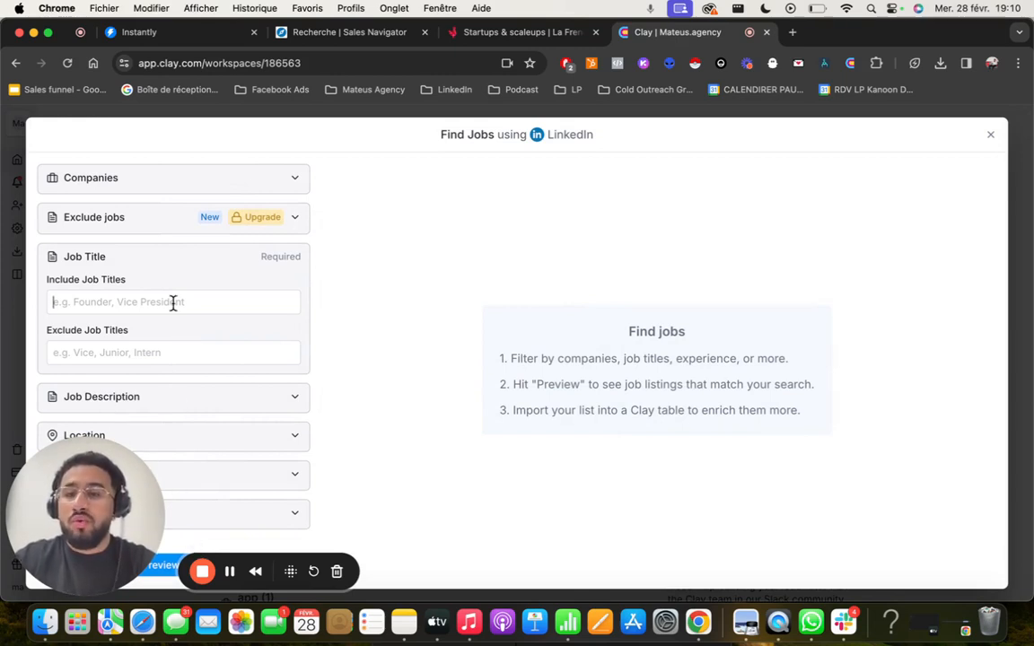
type("Accou")
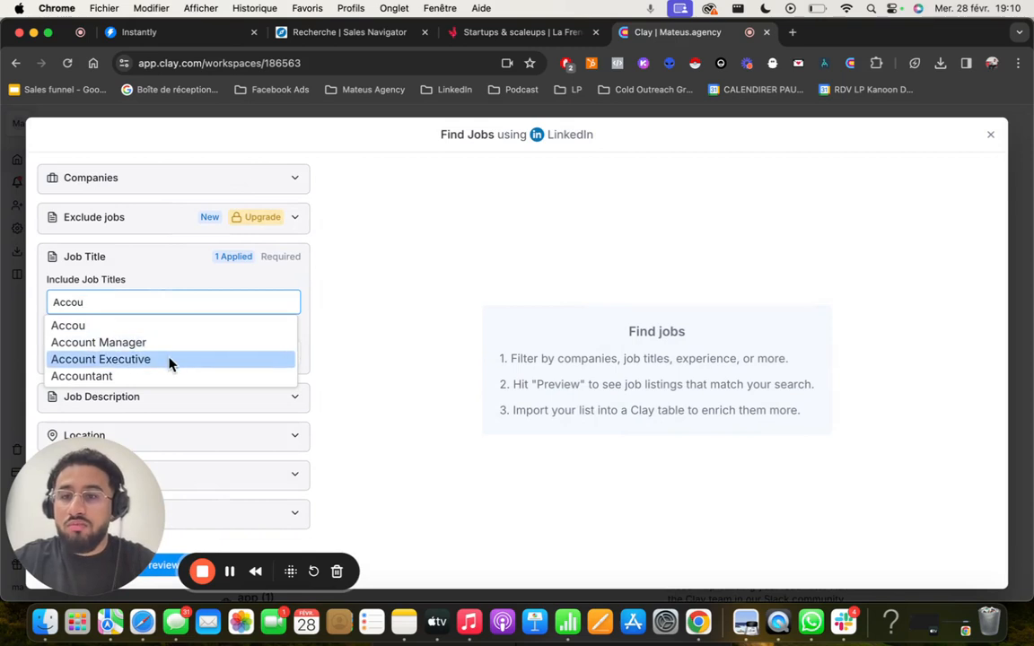
left_click(169, 360)
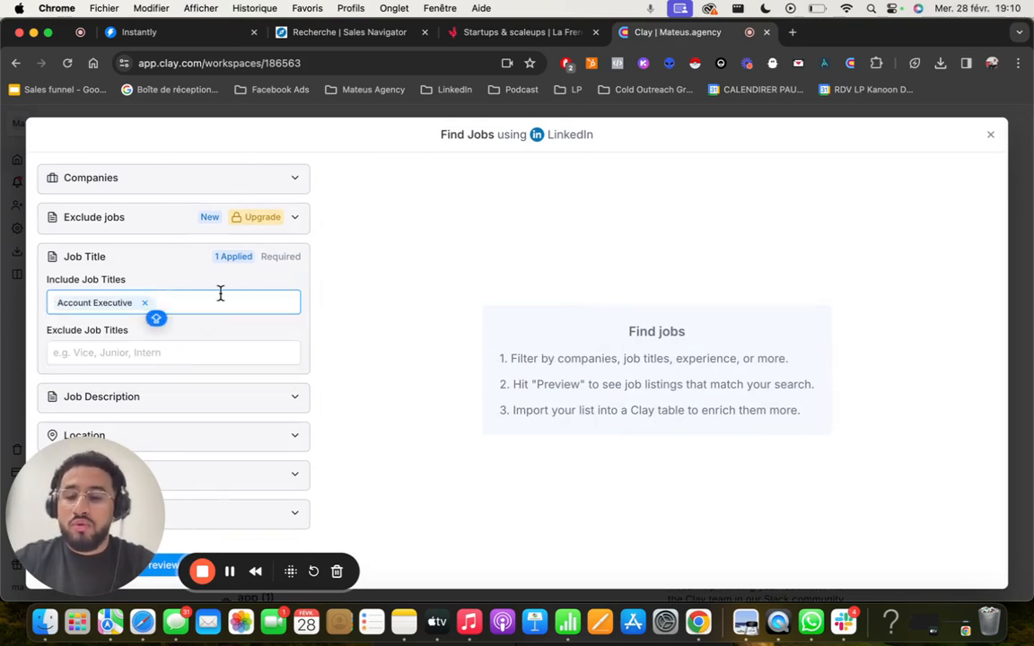
- Add Sales Manager and Head of Sales to the included job titles of the job search
type("Sales d")
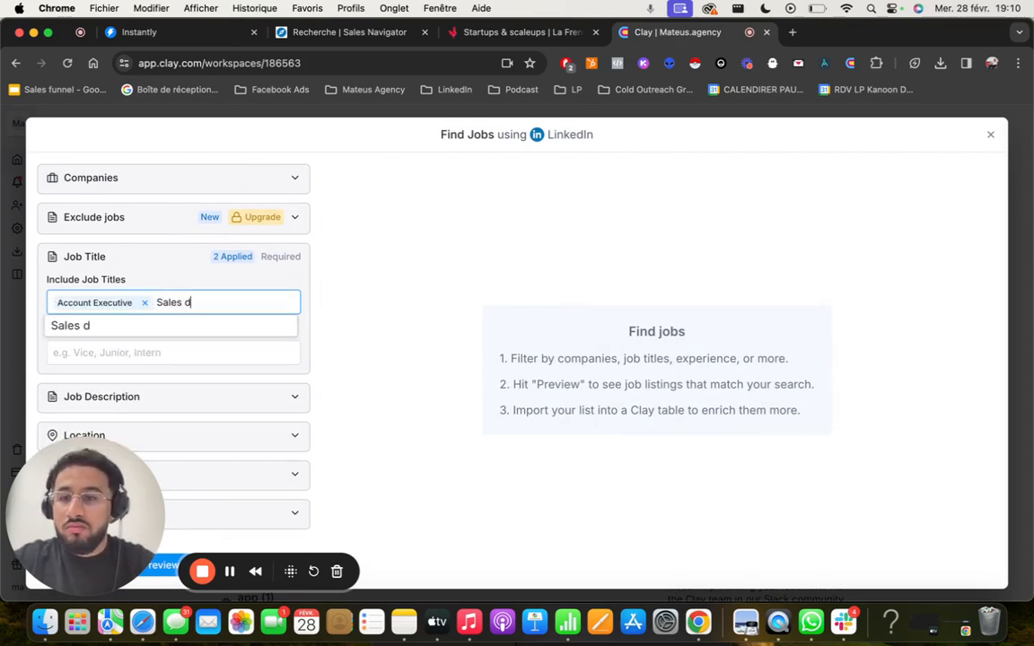
key("BackSpace")
left_click(158, 342)
type("h")
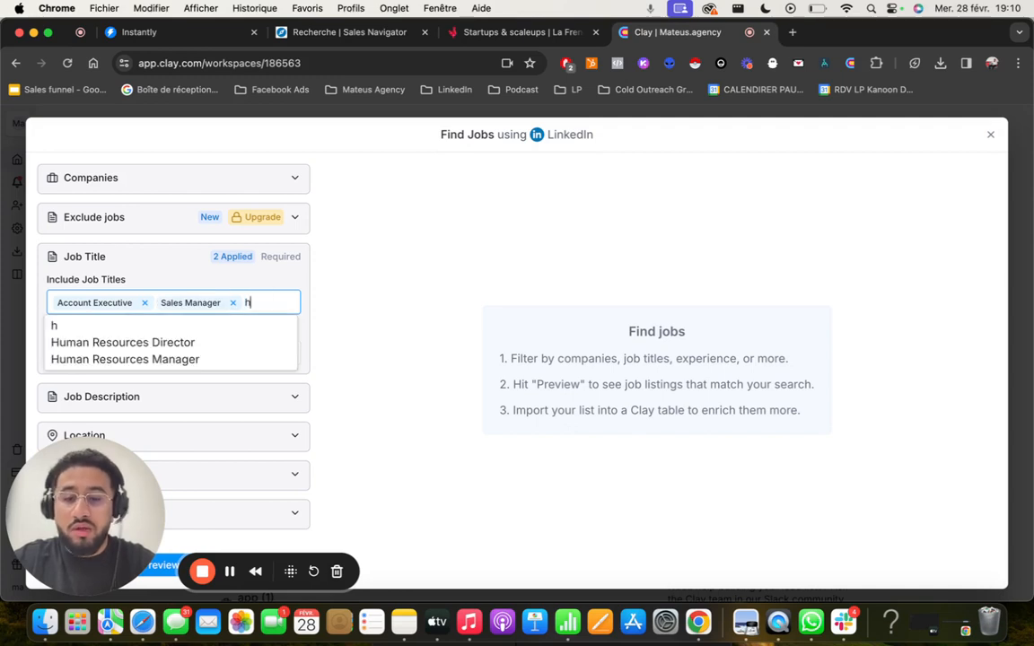
type("ead of Sal")
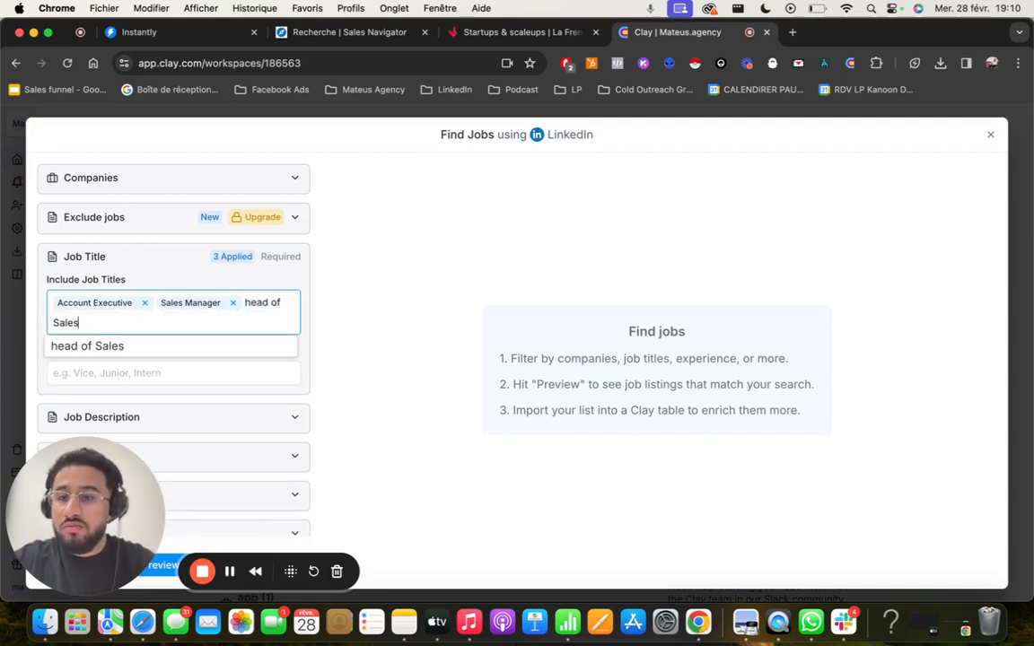
type("es")
left_click(248, 308)
key("BackSpace")
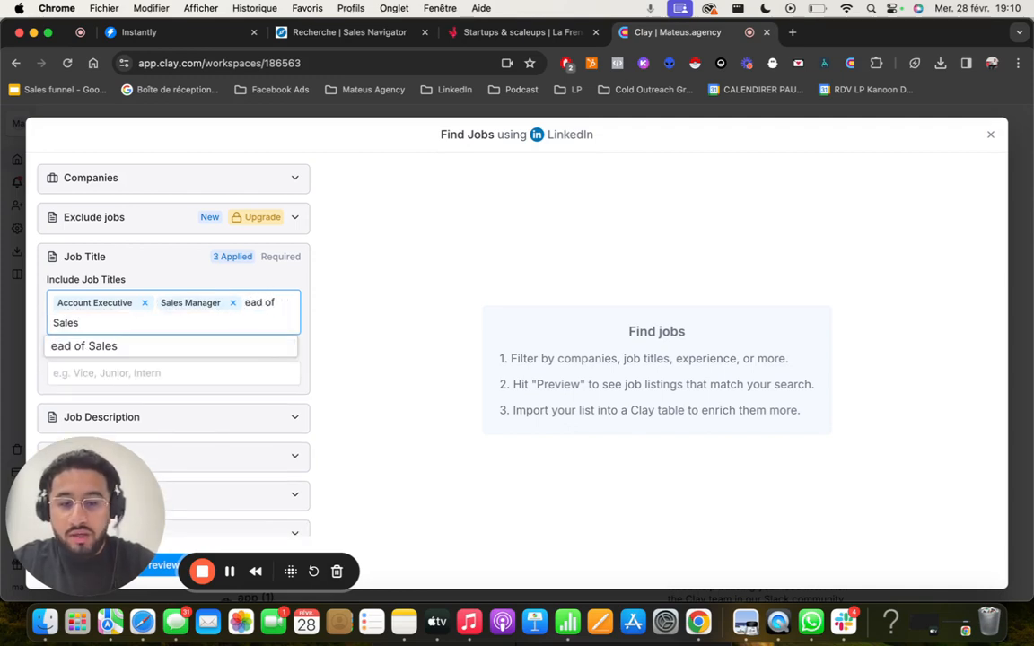
type("H")
left_click(206, 356)
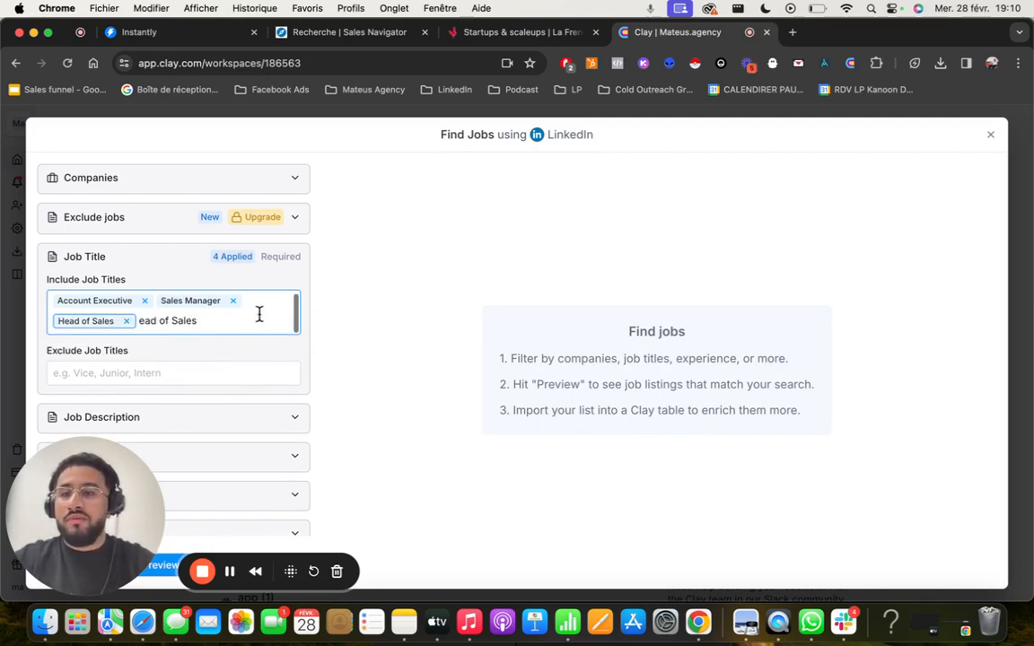
- Restrict the job search to the location France
left_click_drag(90, 547, 292, 437)
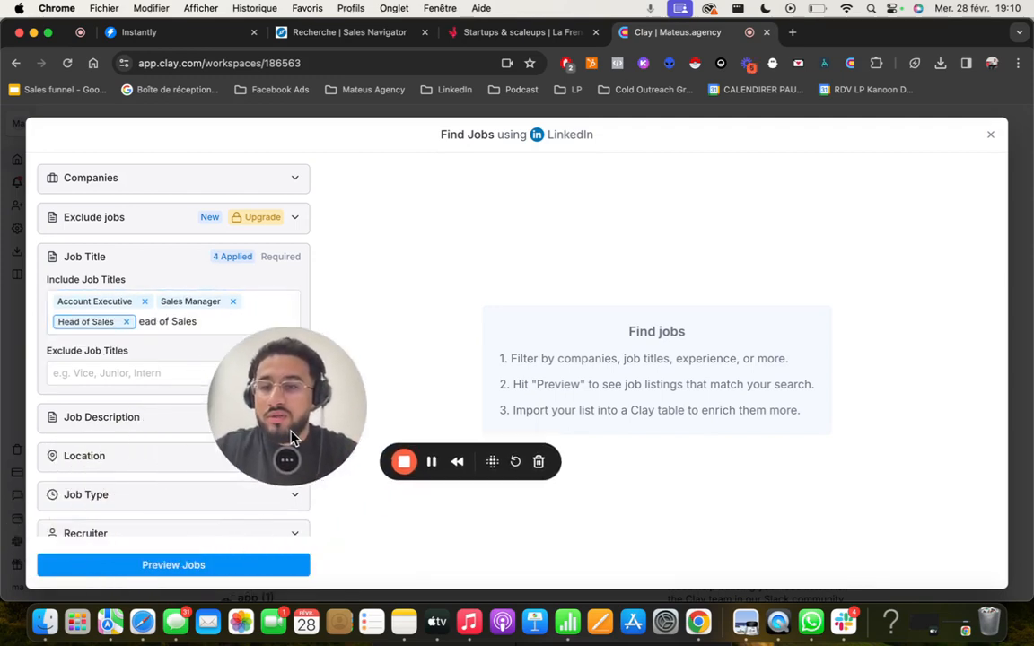
left_click(168, 455)
scroll(143, 462, "down", 1)
left_click(122, 464)
type("fr")
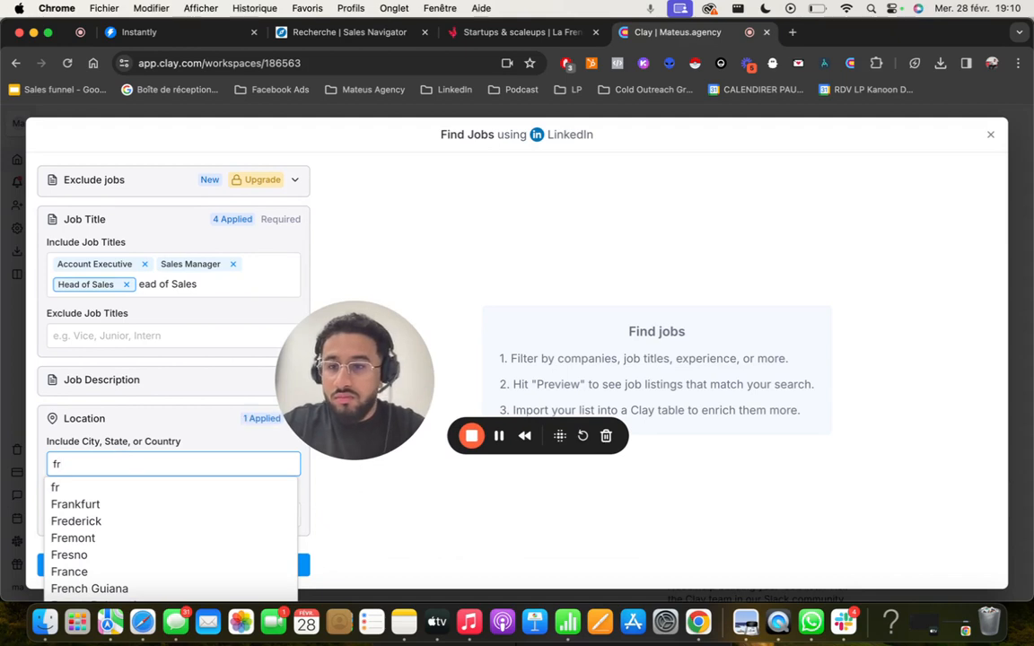
type("an")
left_click(113, 522)
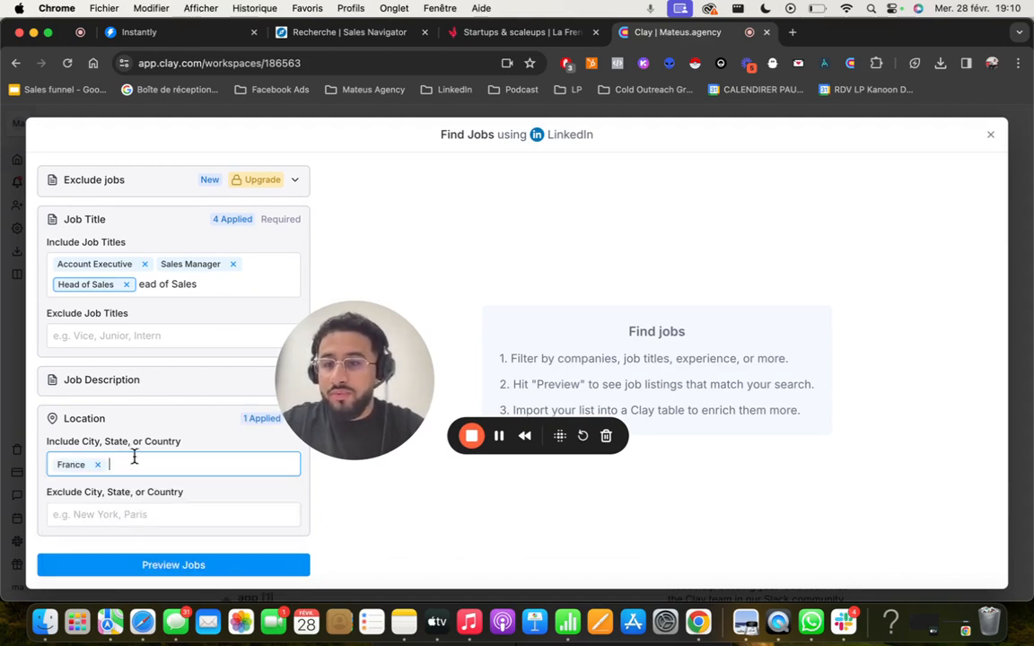
- Expand the posting date filter, leave the days since posted blank, and preview the matching jobs
scroll(133, 467, "down", 4)
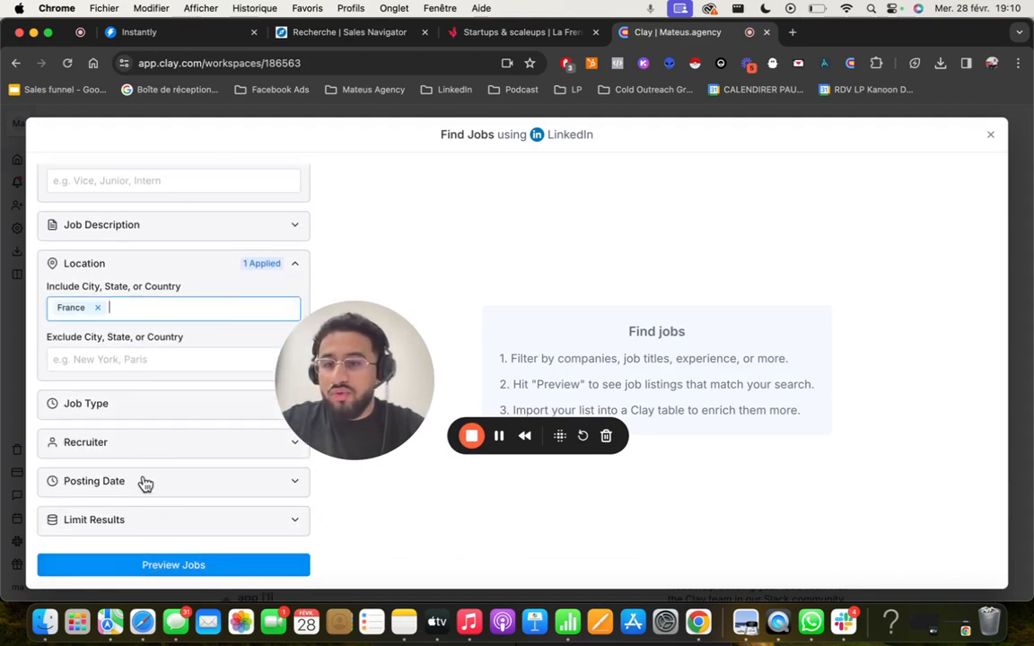
left_click(146, 483)
scroll(130, 523, "down", 1)
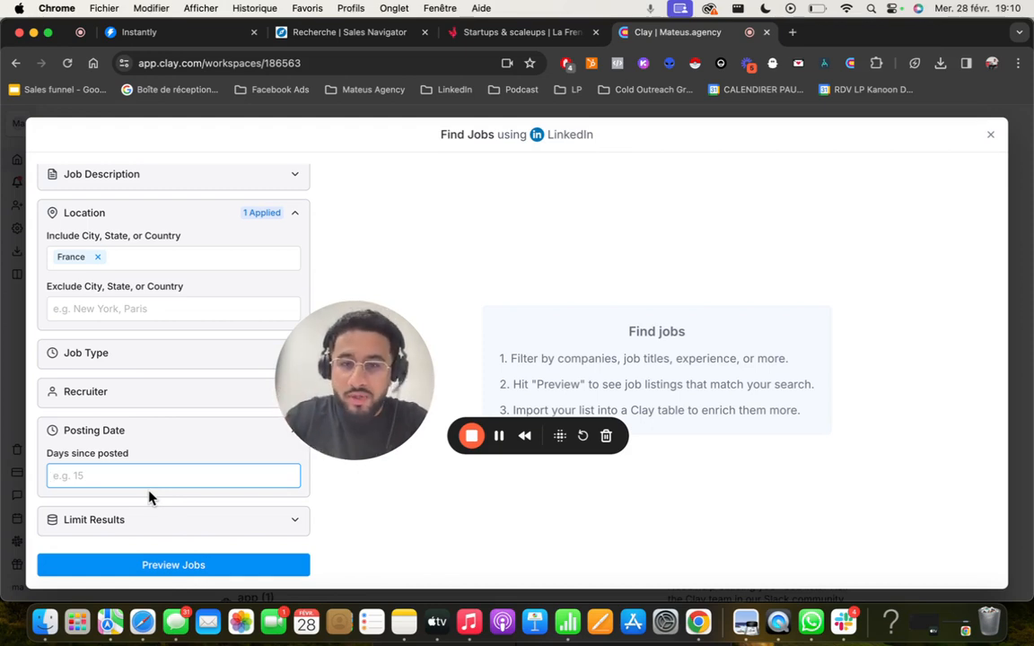
left_click(191, 577)
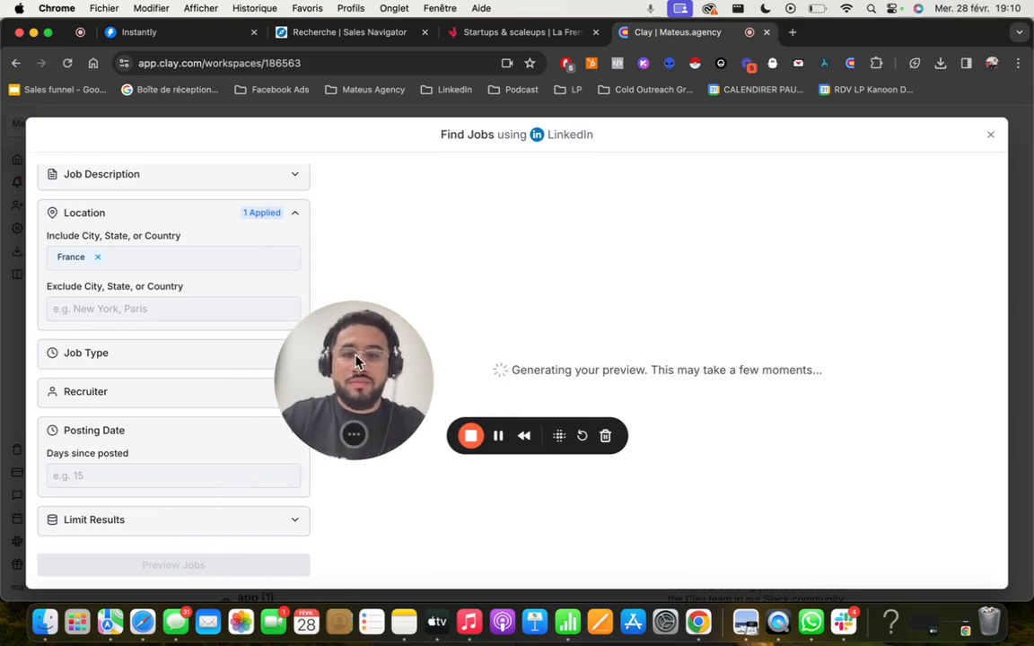
- Import all matching jobs into a new table with only the basic profile data, and dismiss the import details
left_click_drag(319, 319, 115, 402)
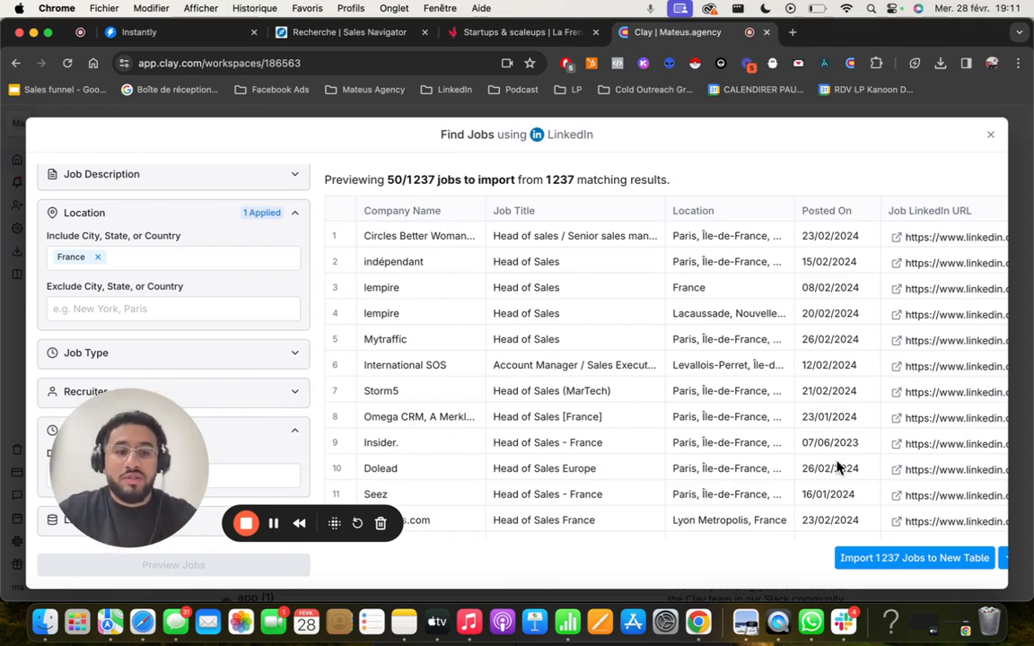
left_click(904, 560)
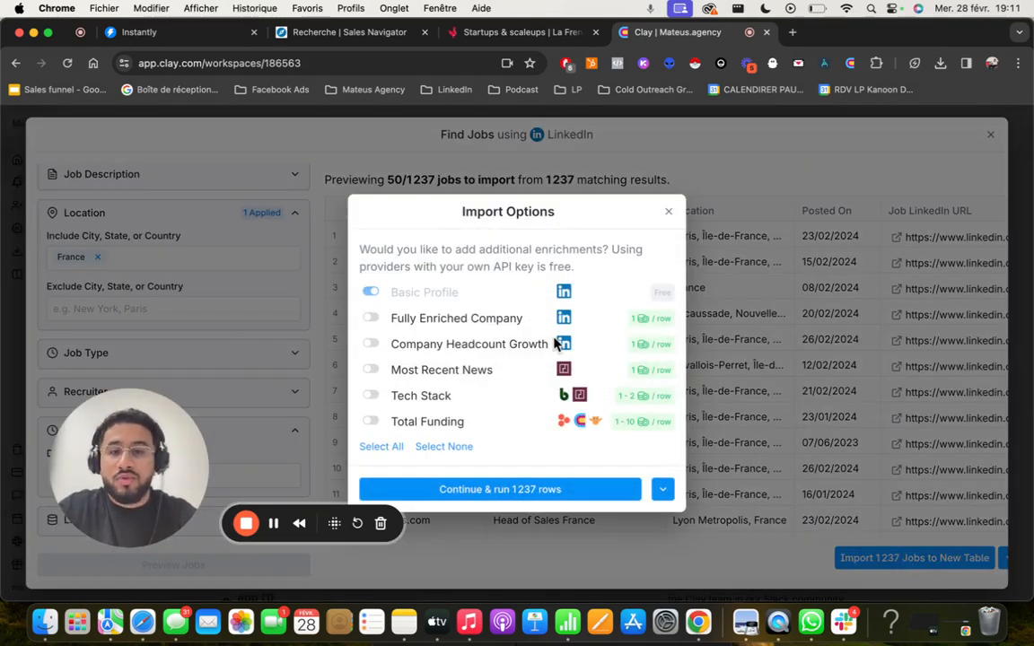
left_click(497, 491)
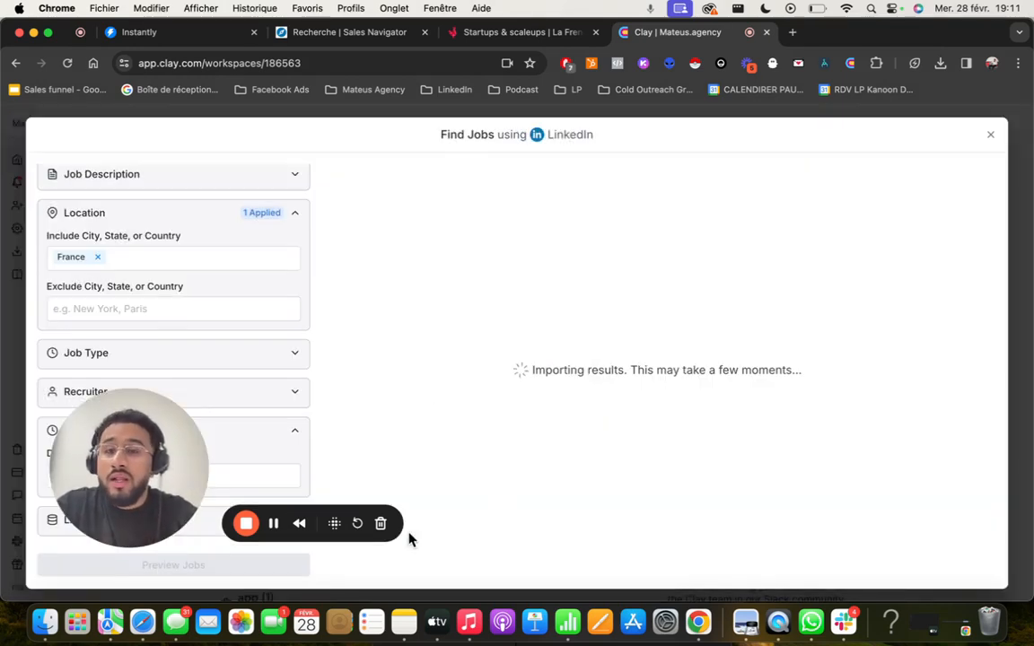
scroll(659, 339, "right", 3)
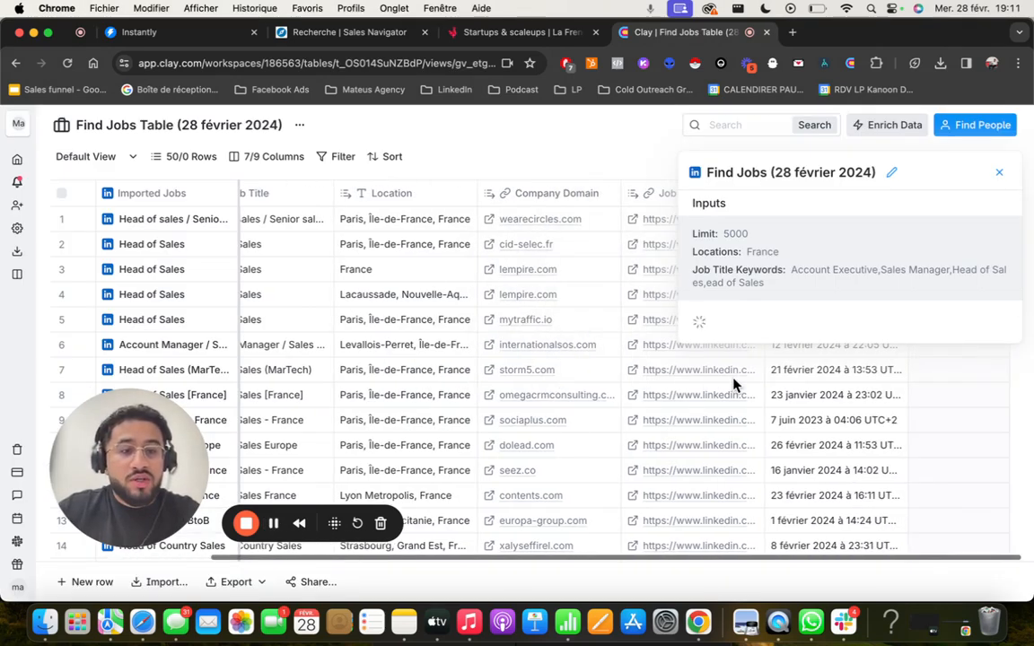
left_click(999, 172)
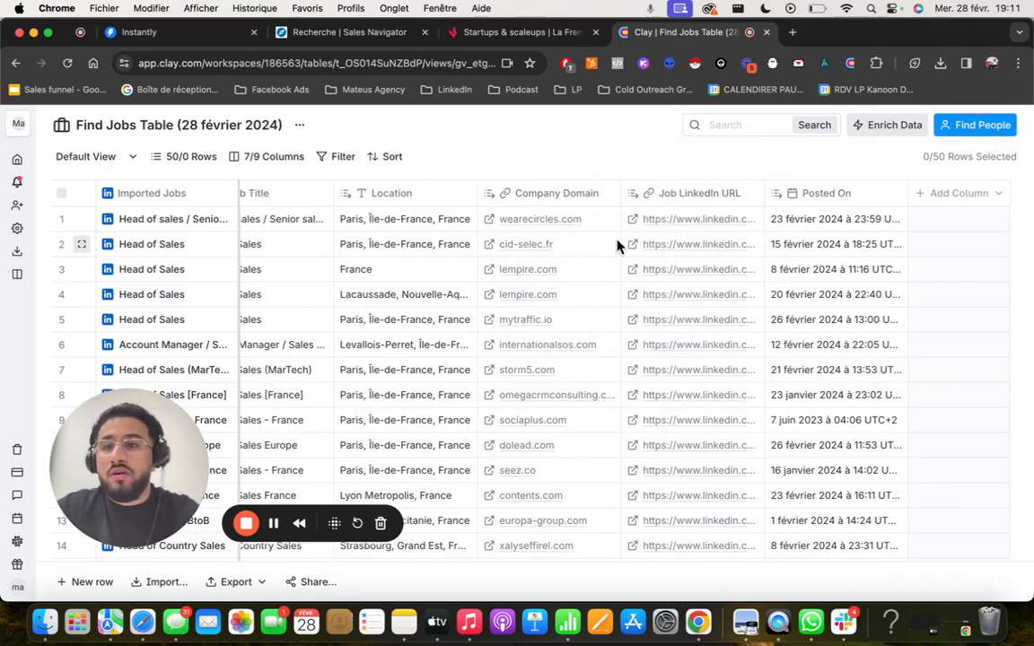
- Add the Company Url from the first imported job's cell details as a table column, and close the details
scroll(502, 247, "left", 3)
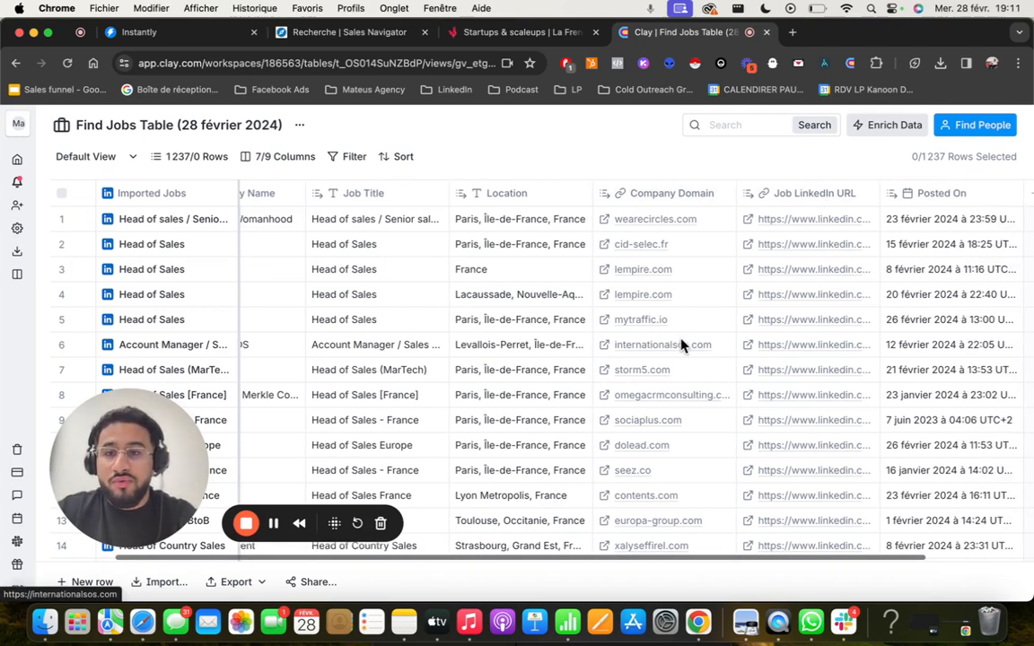
left_click(168, 224)
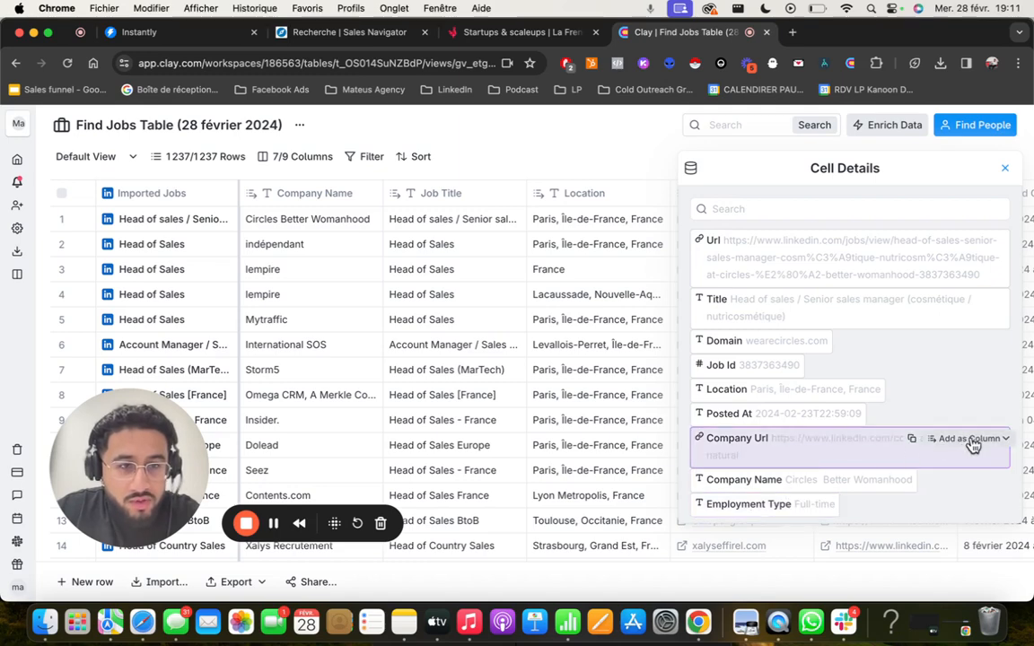
left_click(969, 439)
left_click(967, 250)
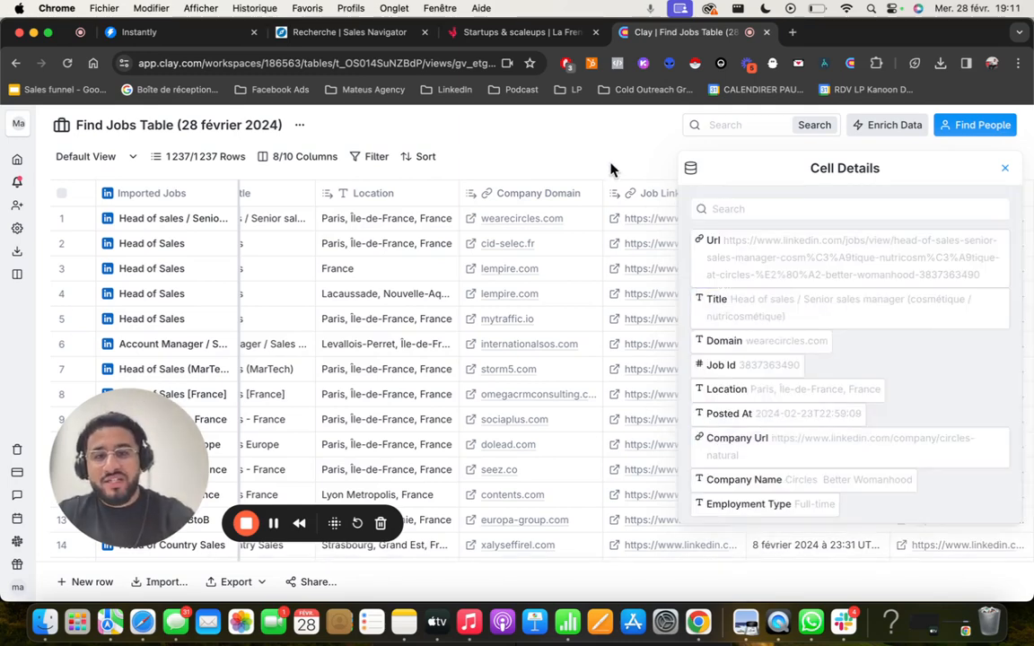
left_click(1004, 169)
- Start a LinkedIn people search from the jobs table's companies and restrict its location to France
scroll(915, 274, "right", 3)
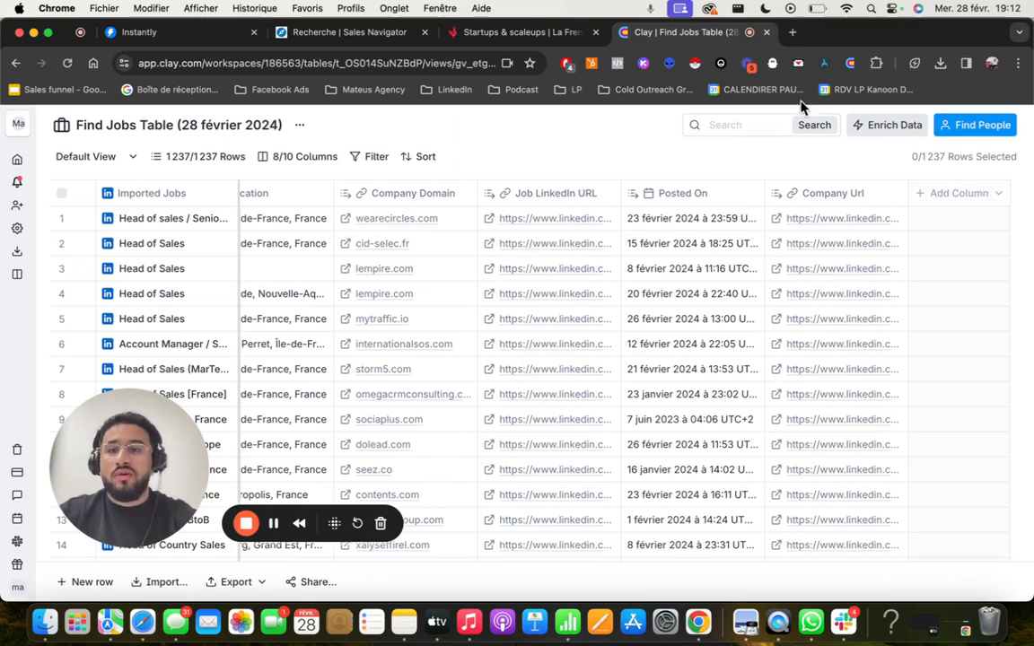
left_click(965, 131)
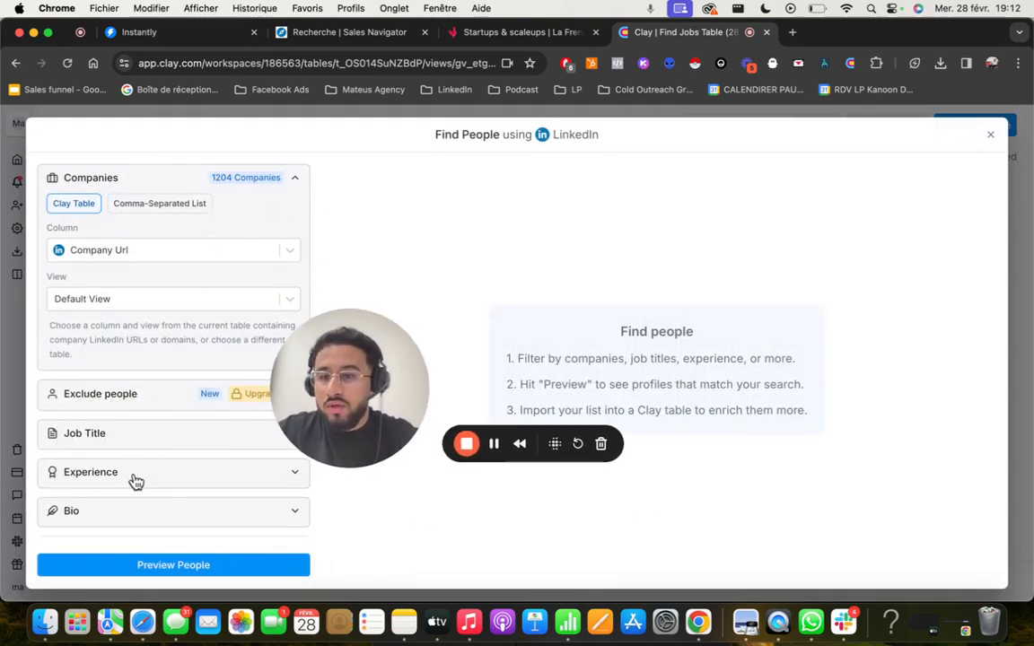
scroll(141, 512, "down", 5)
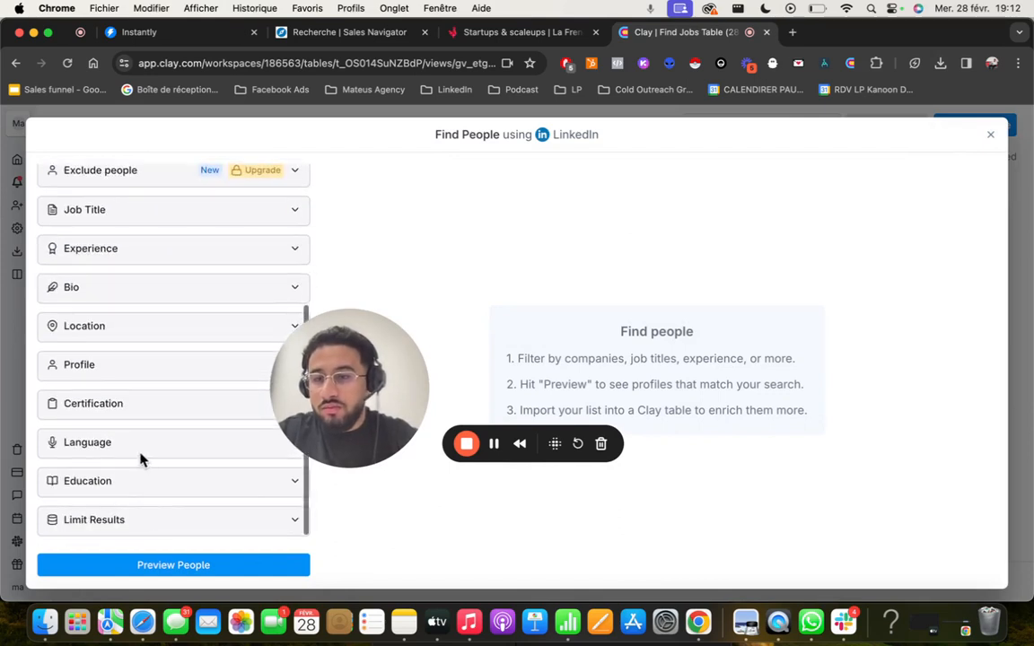
left_click(139, 332)
left_click(139, 369)
type("france")
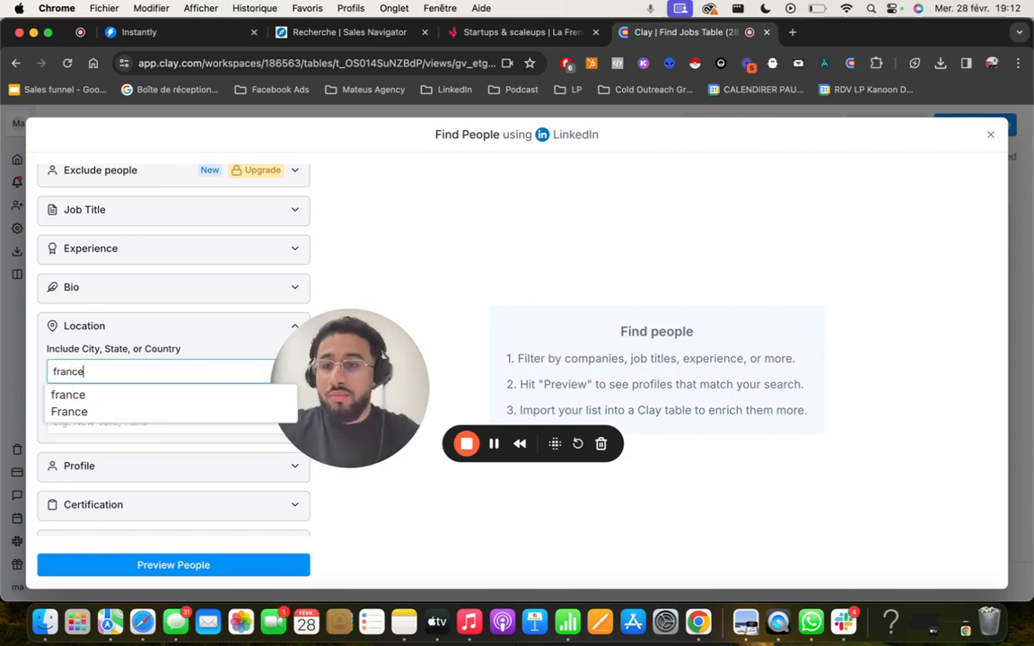
left_click(124, 411)
- Filter the people search to the Owner seniority and preview the matching people
scroll(159, 277, "up", 2)
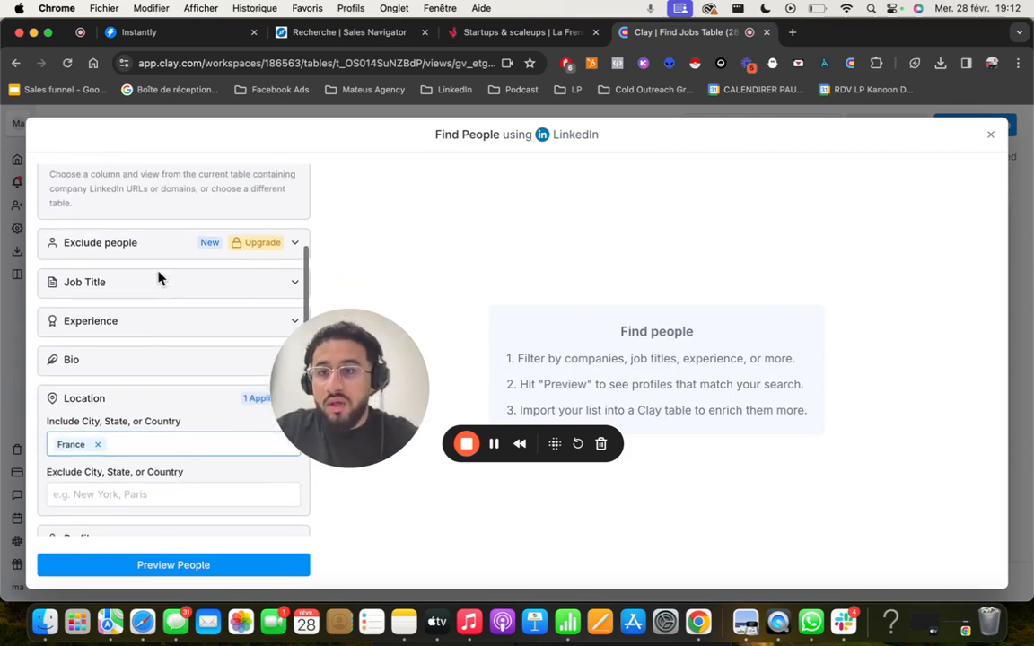
left_click(127, 299)
left_click(85, 394)
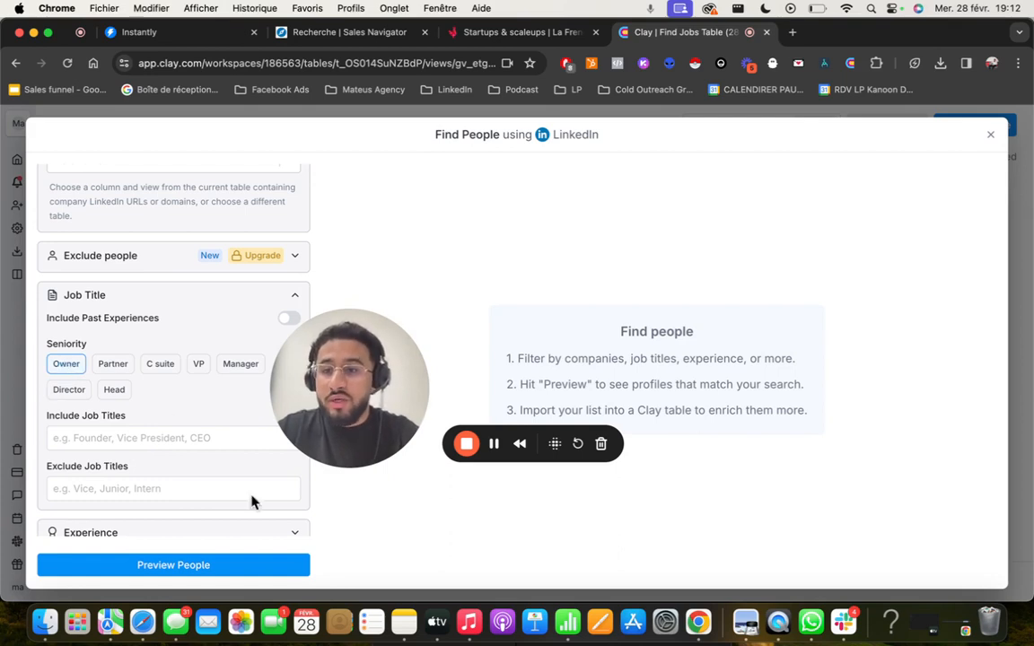
scroll(251, 503, "down", 5)
left_click(190, 567)
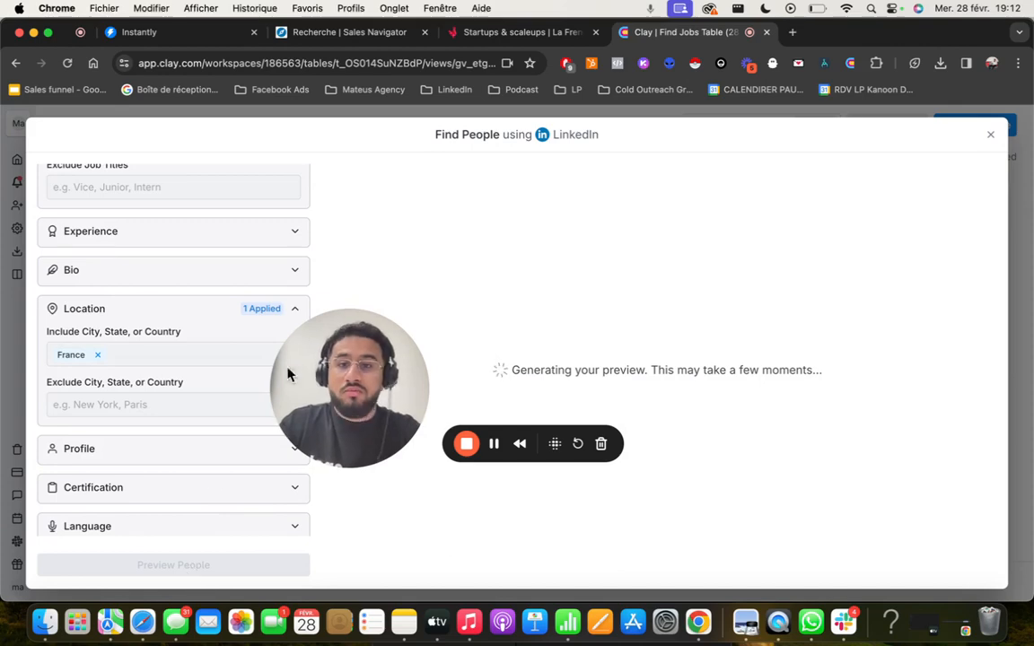
- Review the previewed people and import all of them into a new table with only the basic profile data
left_click_drag(310, 325, 106, 444)
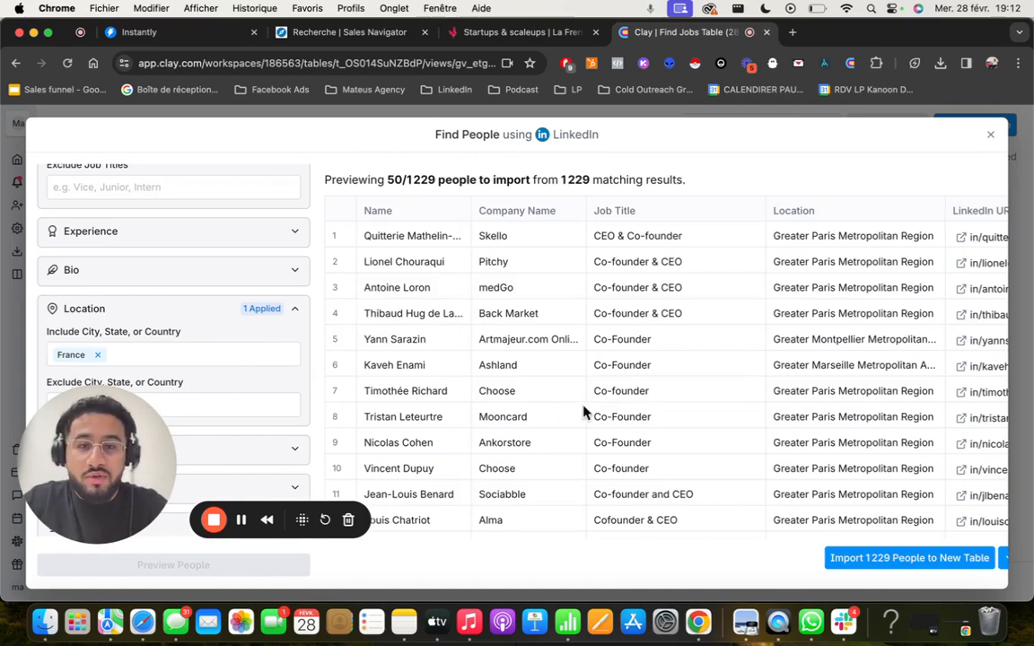
scroll(587, 412, "down", 3)
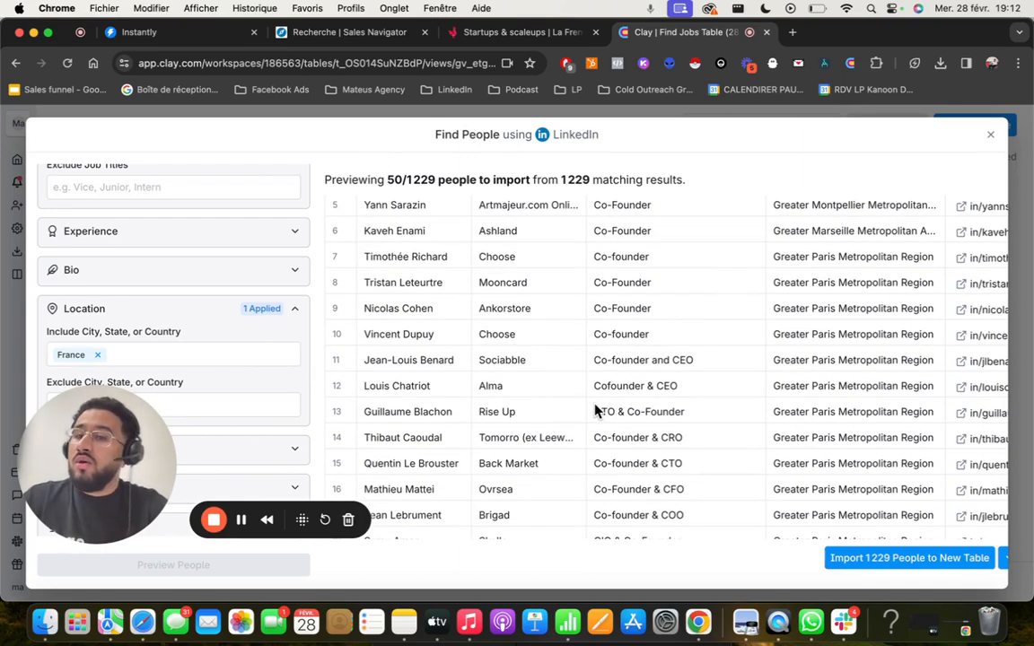
scroll(594, 411, "down", 10)
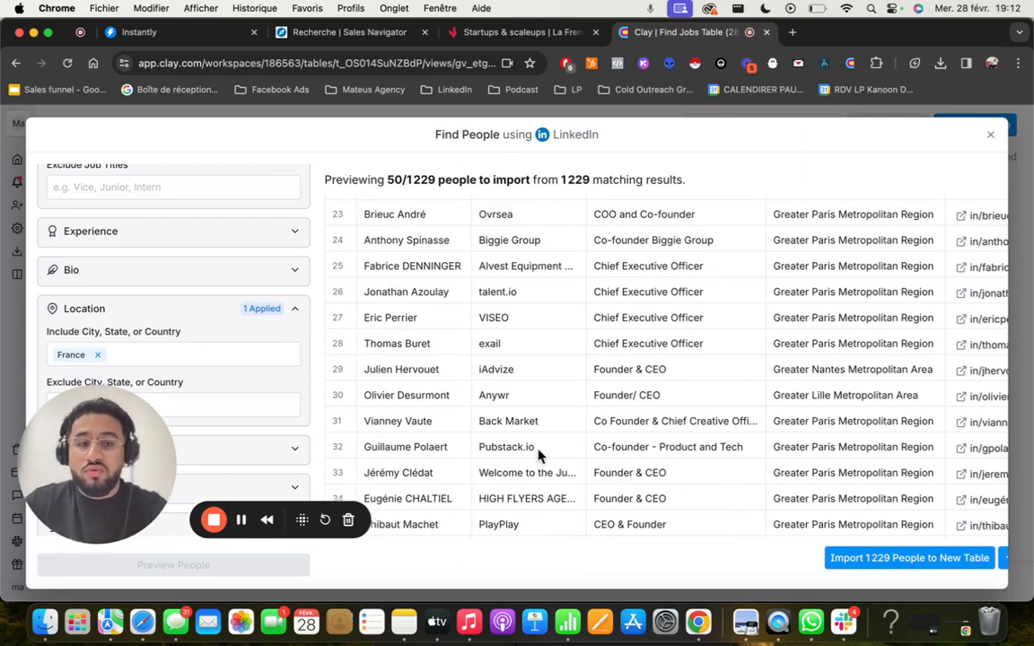
left_click(932, 562)
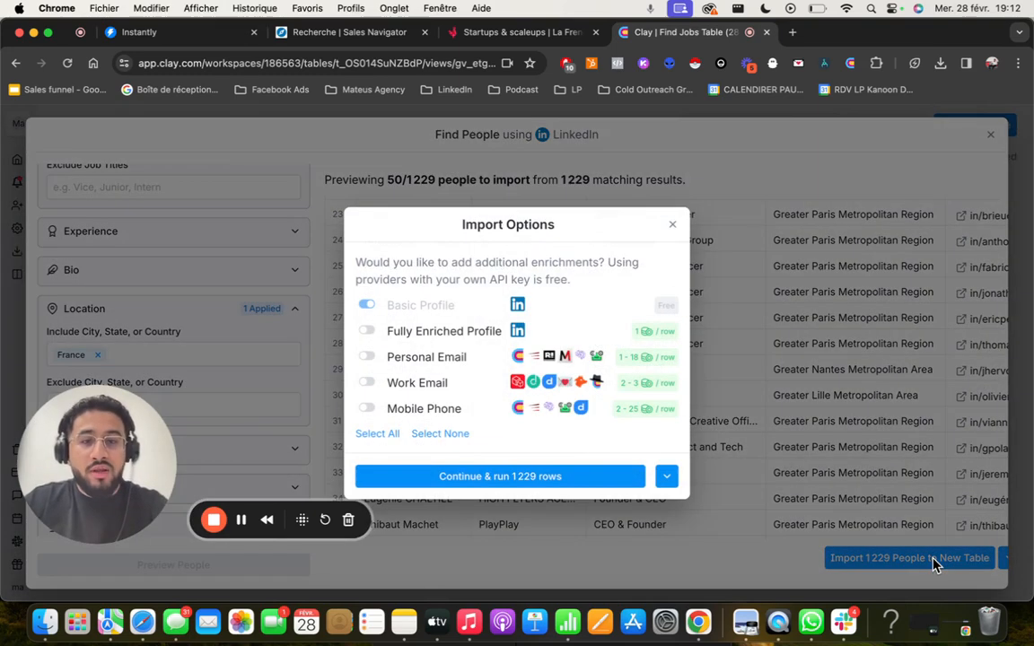
left_click(489, 476)
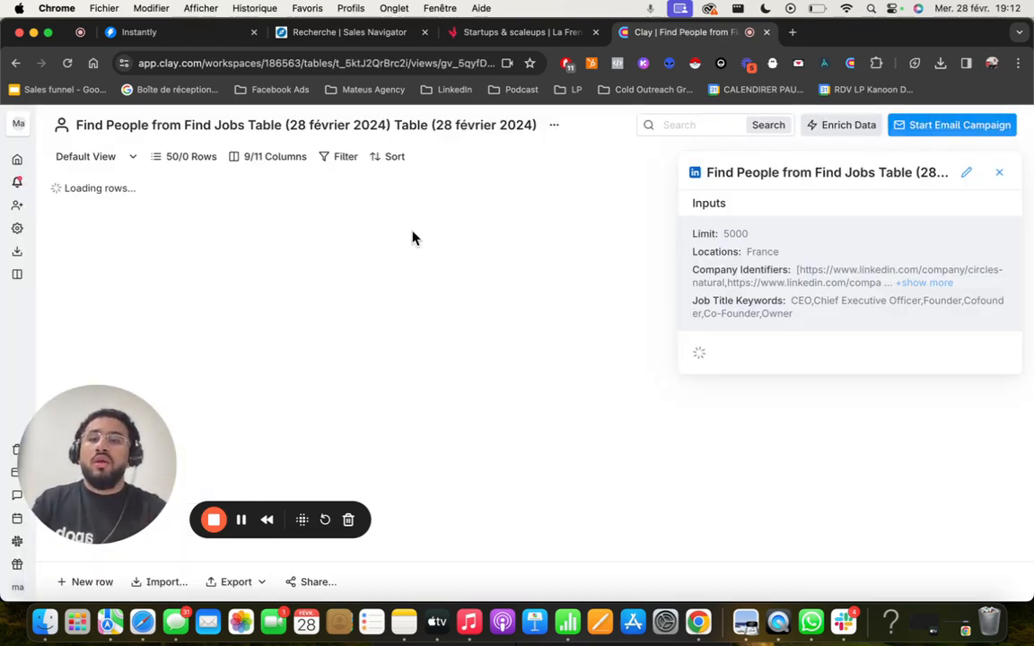
left_click(241, 521)
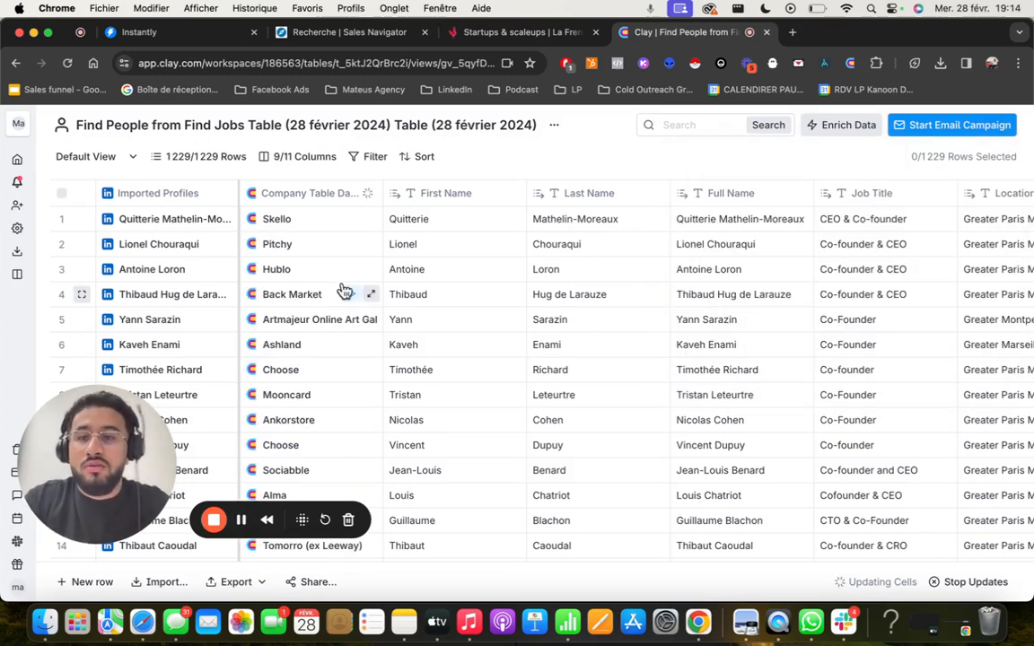
scroll(341, 293, "right", 8)
scroll(342, 292, "left", 8)
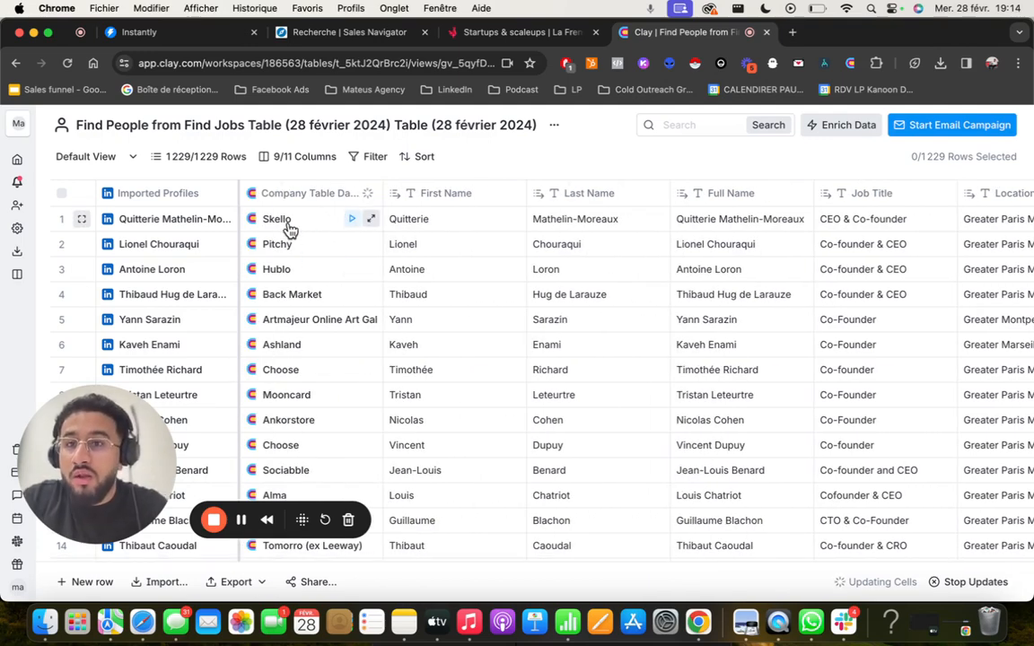
- Add the Job Title from the first person's Company Table Data details as a table column, and close the details
left_click(289, 224)
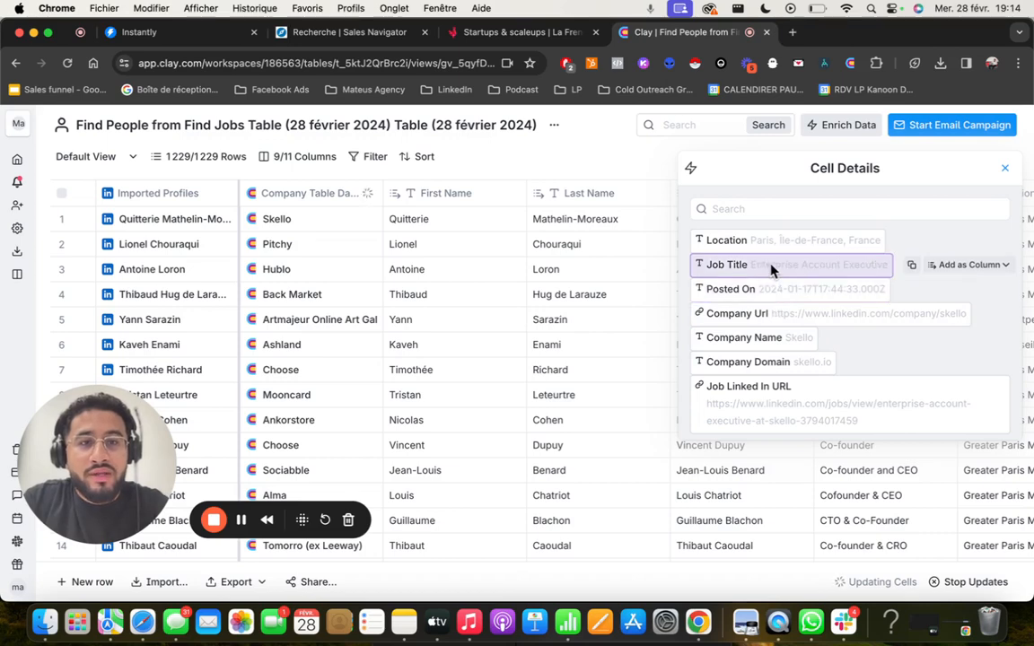
left_click(969, 265)
left_click(966, 315)
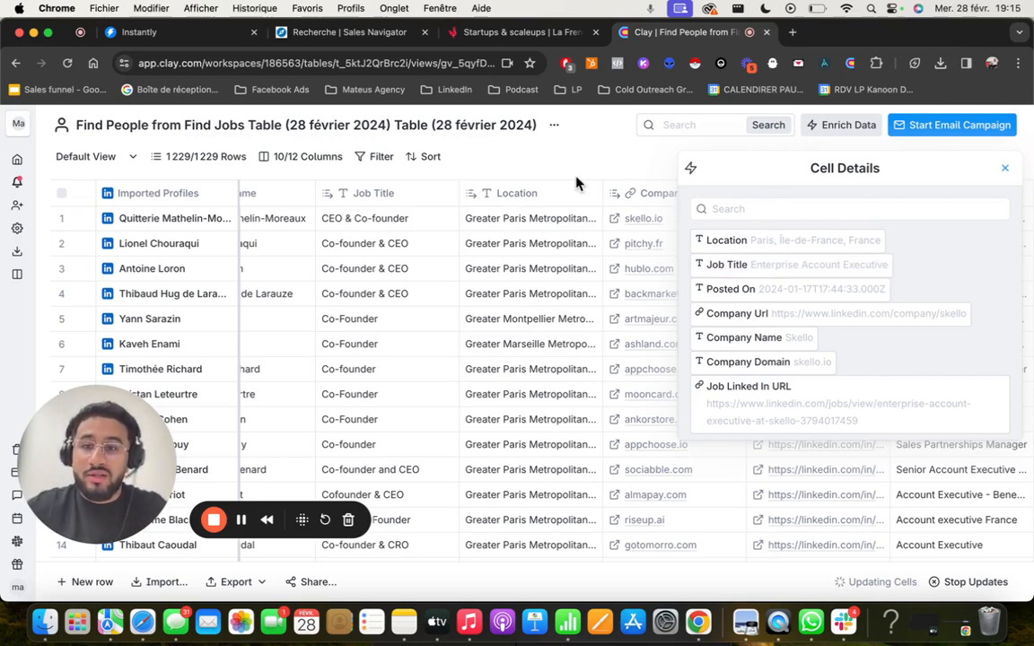
left_click(1009, 170)
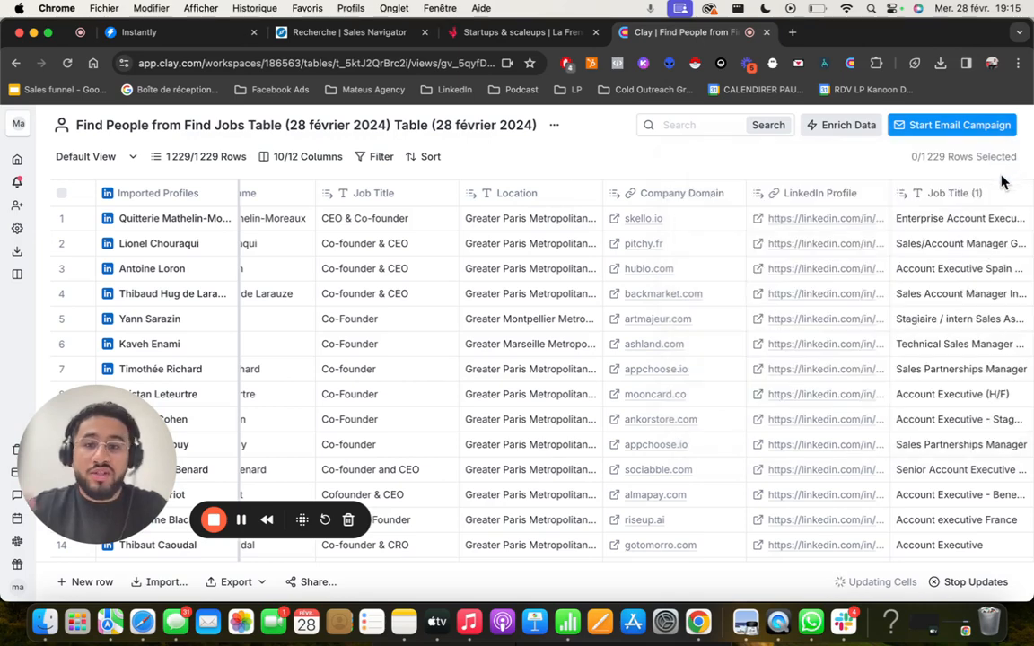
- Search the enrichments for "work", select Dropcontact's Find Work Email, and set it to use your own Dropcontact API key
scroll(720, 254, "right", 3)
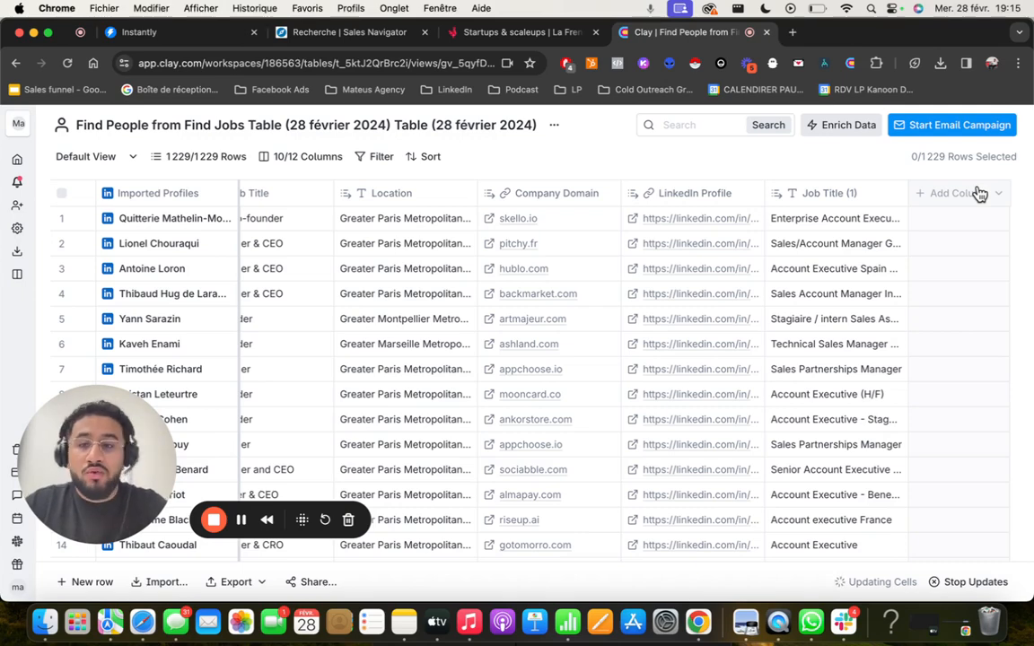
left_click(980, 194)
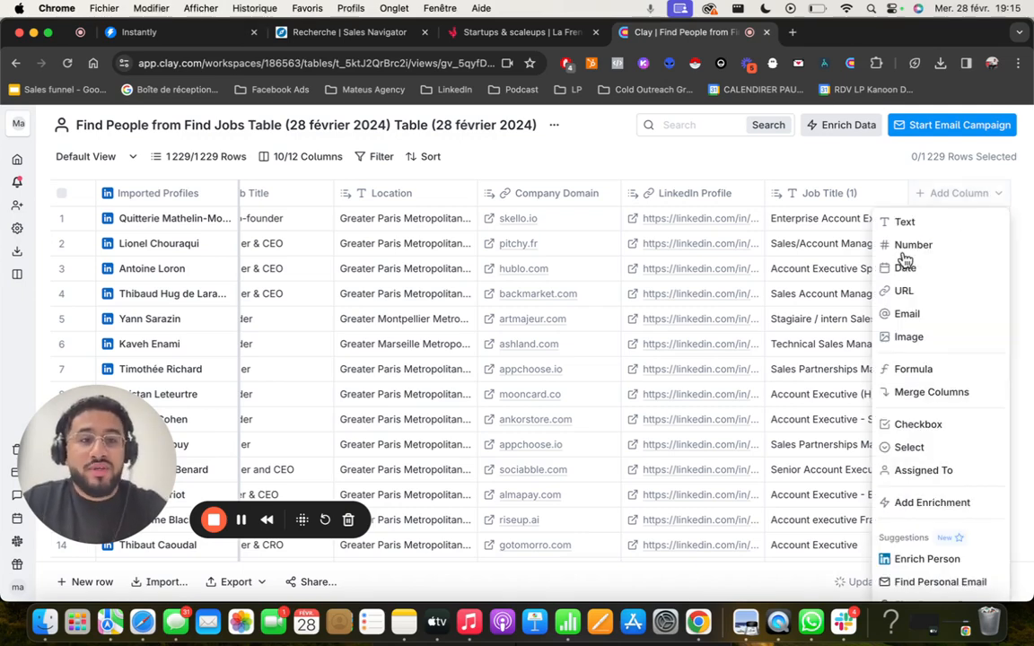
left_click(863, 126)
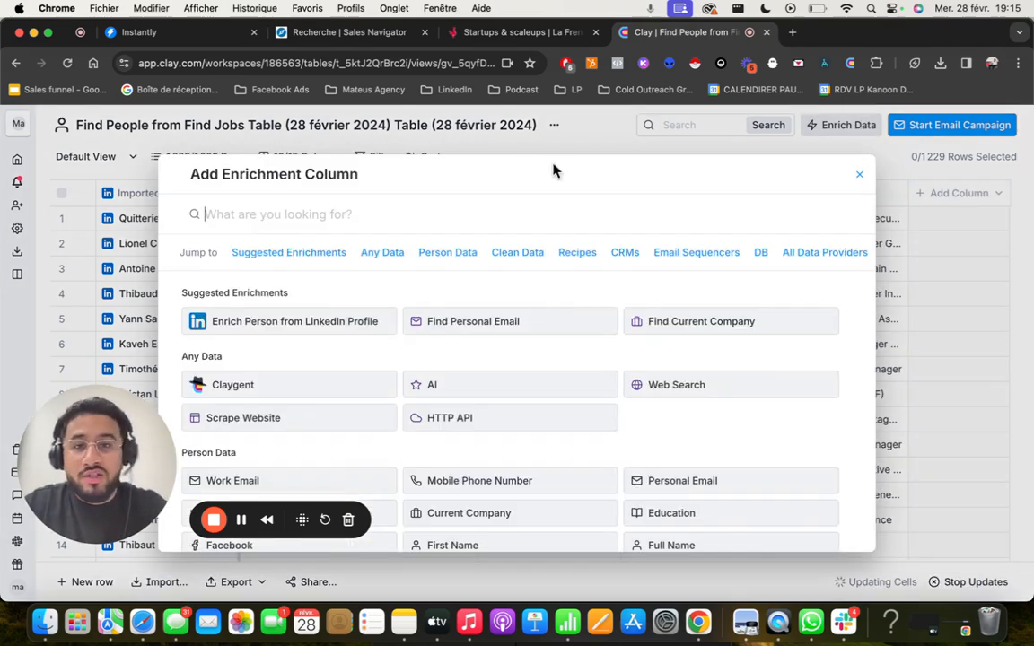
type("work")
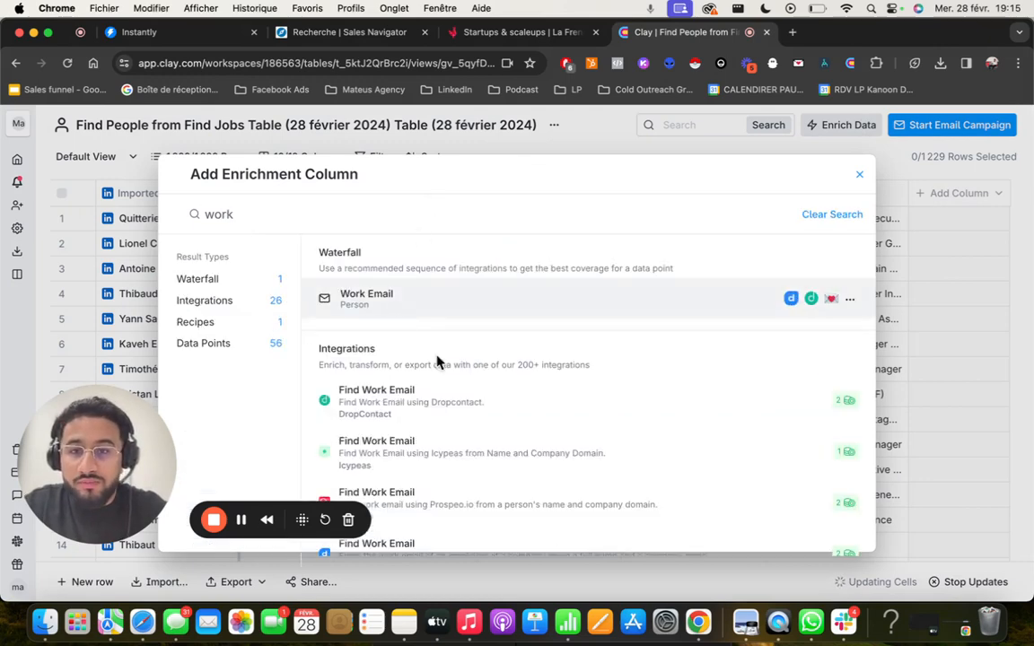
left_click(454, 416)
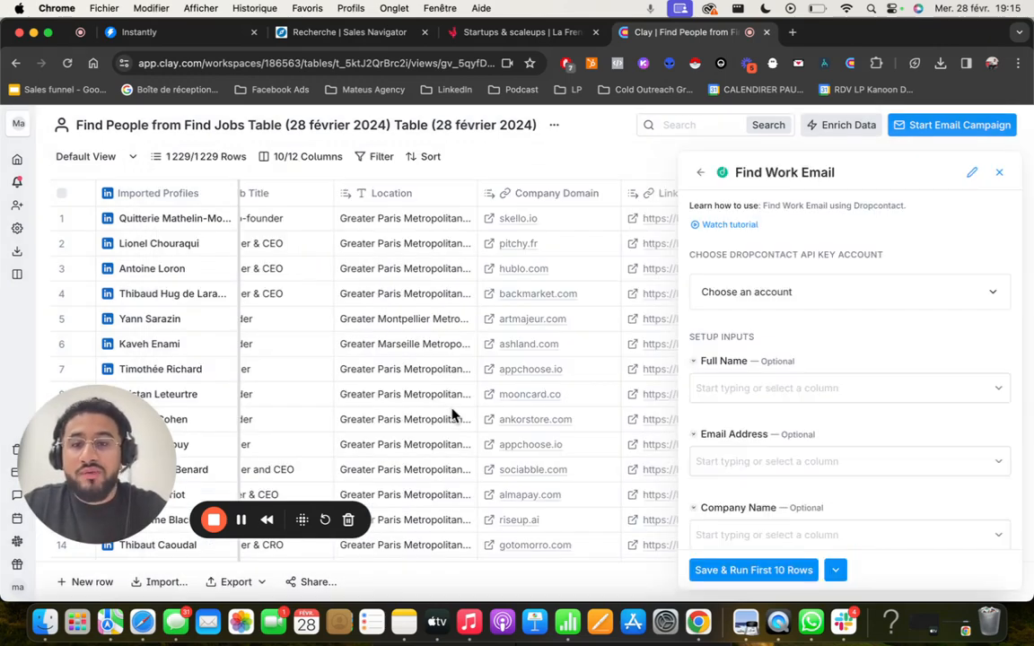
left_click(769, 318)
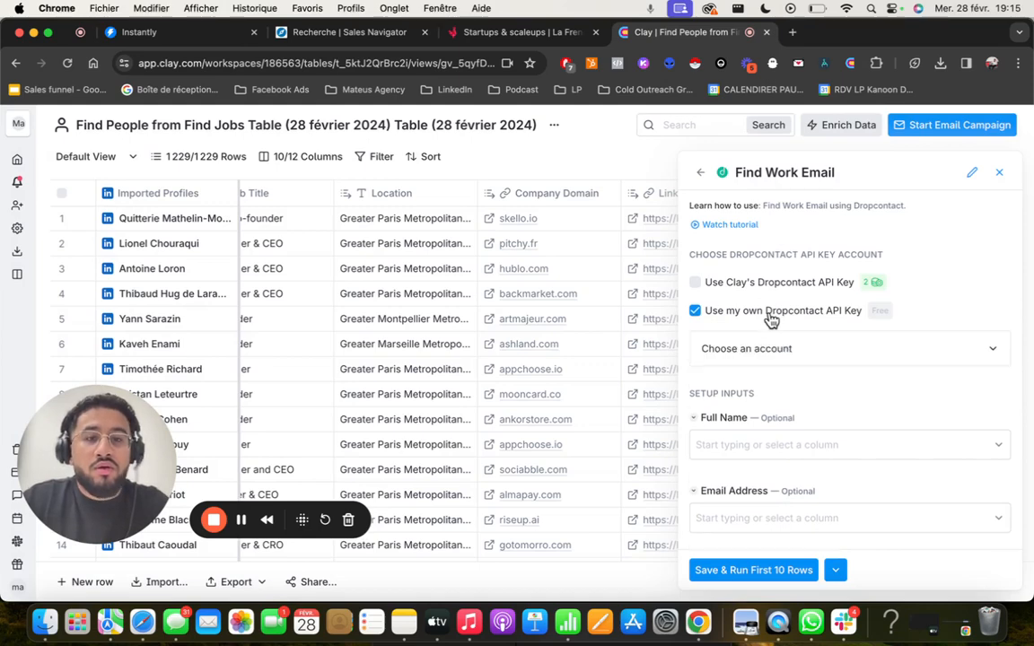